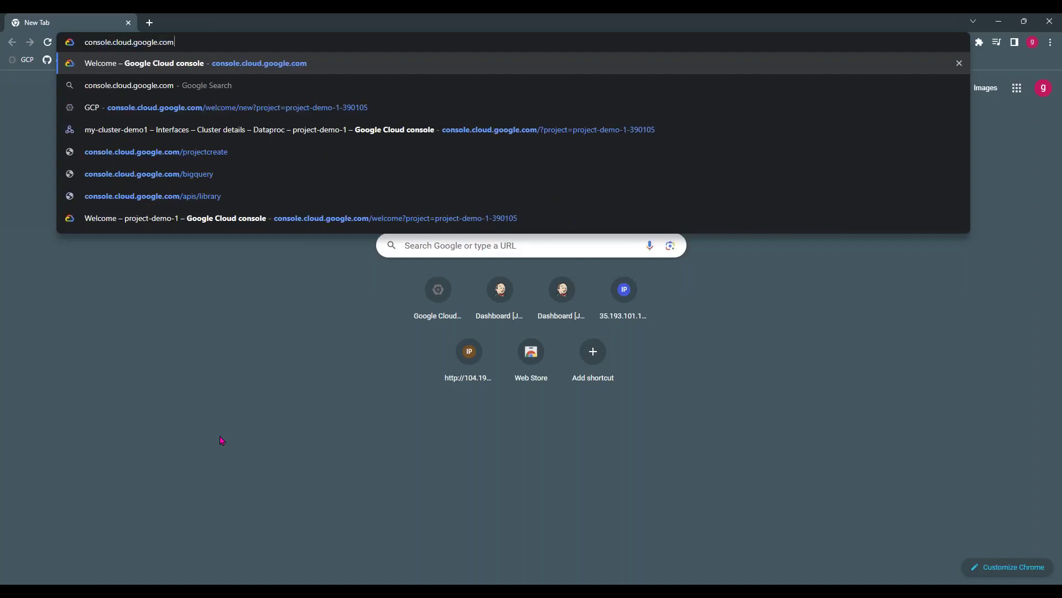
Load console.cloud.google.com and view its main navigation menu and the list of selectable projects.
{"action": "key", "text": "Return"}
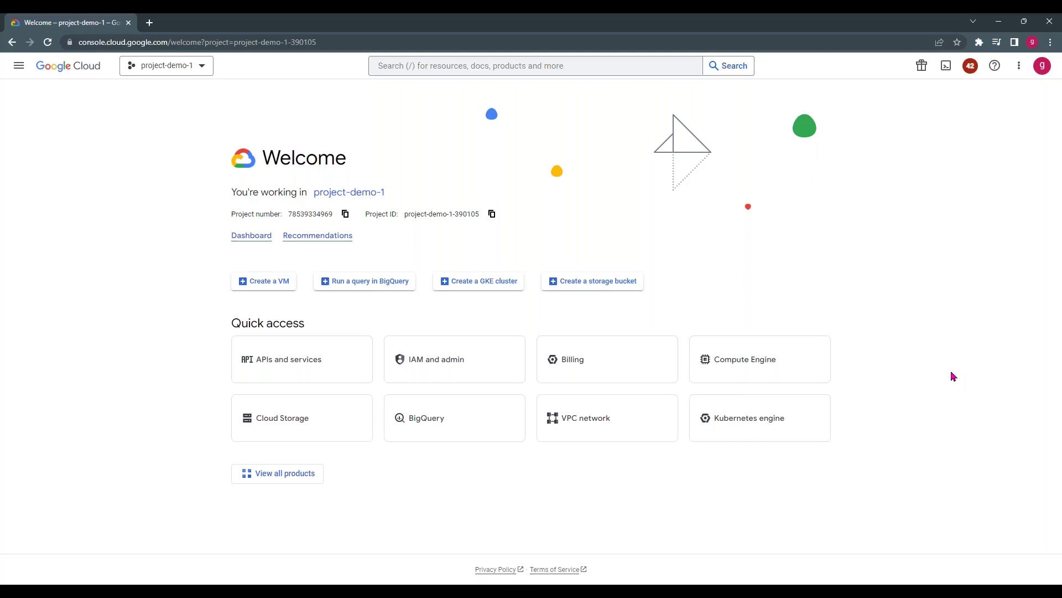
{"action": "left_click", "coordinate": [17, 67]}
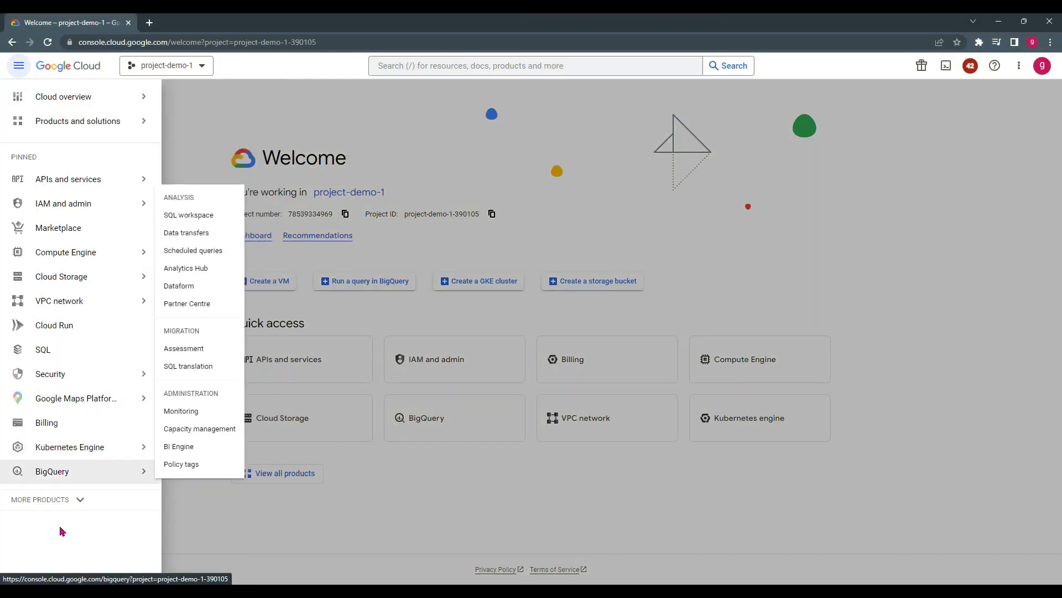
{"action": "left_click", "coordinate": [216, 130]}
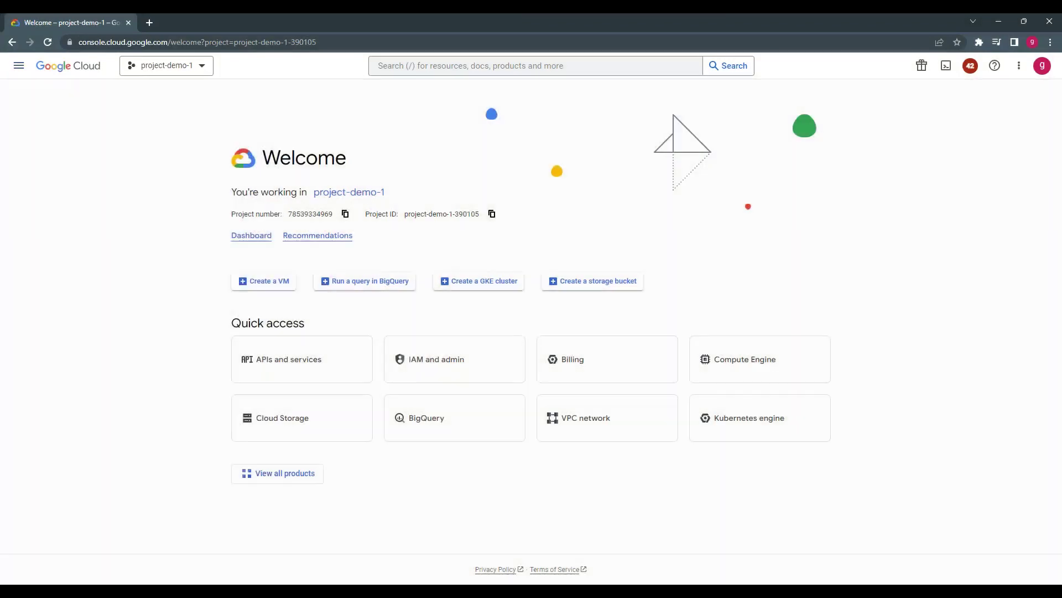
{"action": "left_click", "coordinate": [191, 69]}
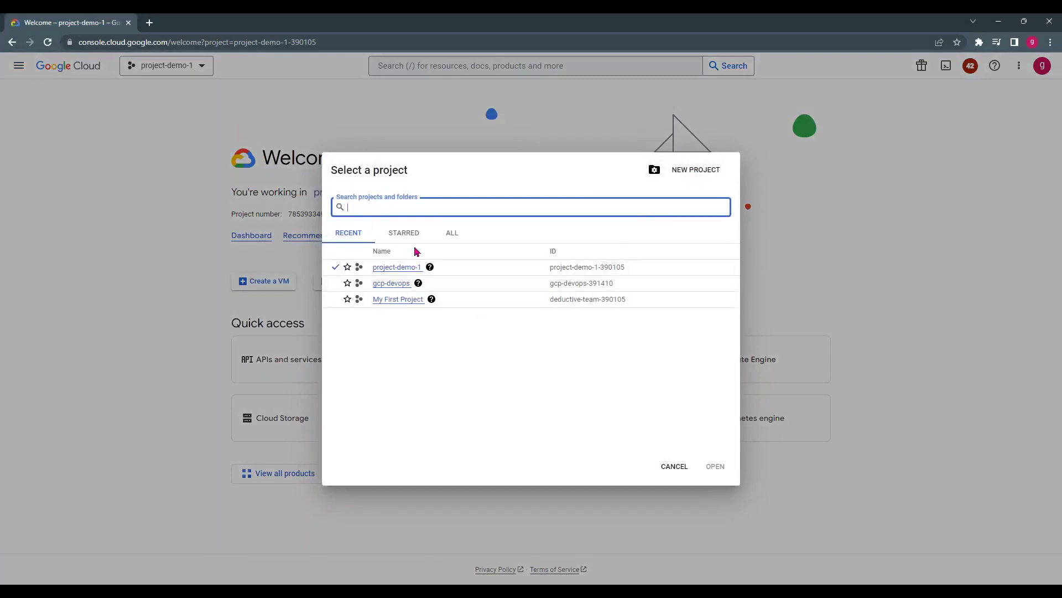
{"action": "left_click", "coordinate": [669, 466]}
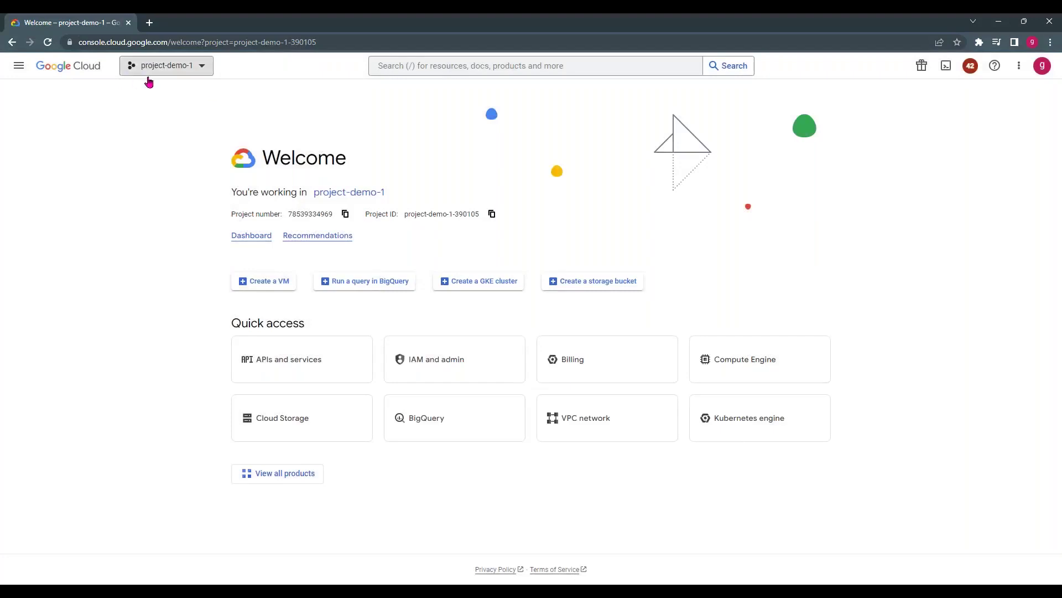
View the console's search suggestions and the Kubernetes Engine and Google Maps Platform entries of the navigation menu.
{"action": "left_click", "coordinate": [405, 65]}
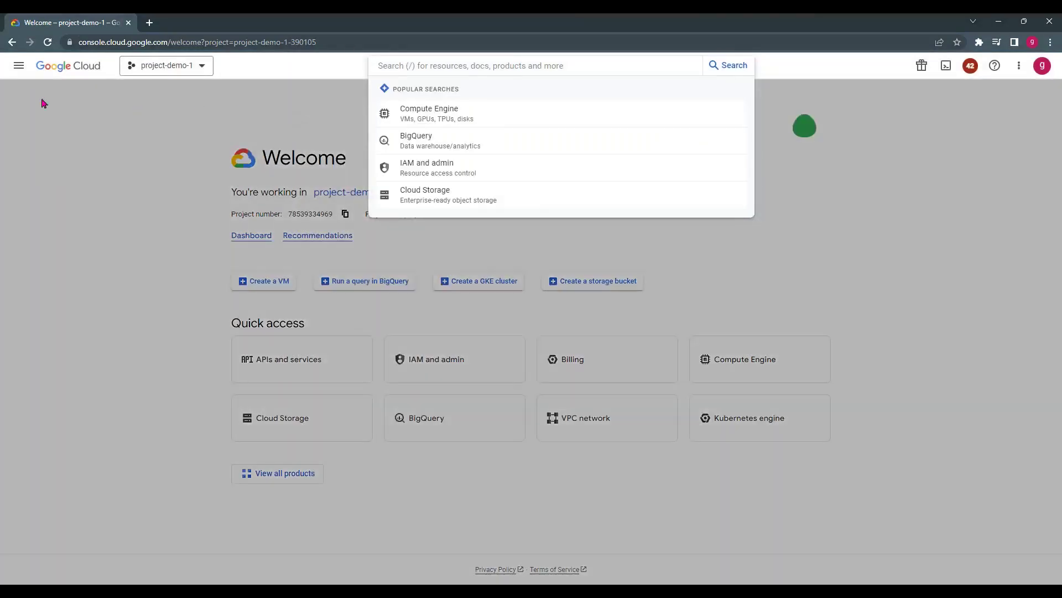
{"action": "left_click", "coordinate": [14, 65]}
{"action": "left_click", "coordinate": [14, 65]}
{"action": "mouse_move", "coordinate": [39, 451]}
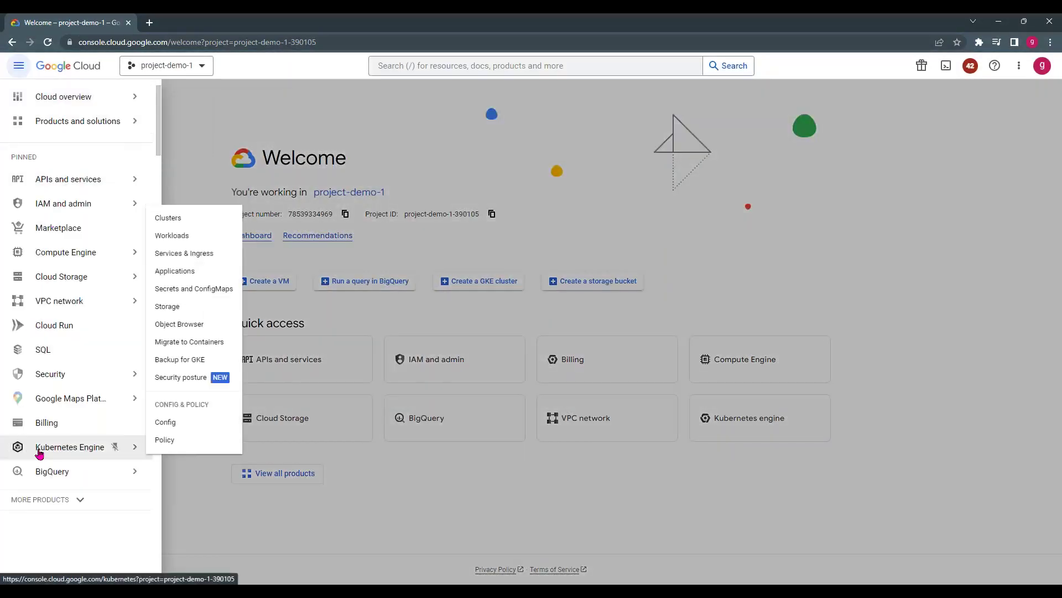
{"action": "mouse_move", "coordinate": [72, 399]}
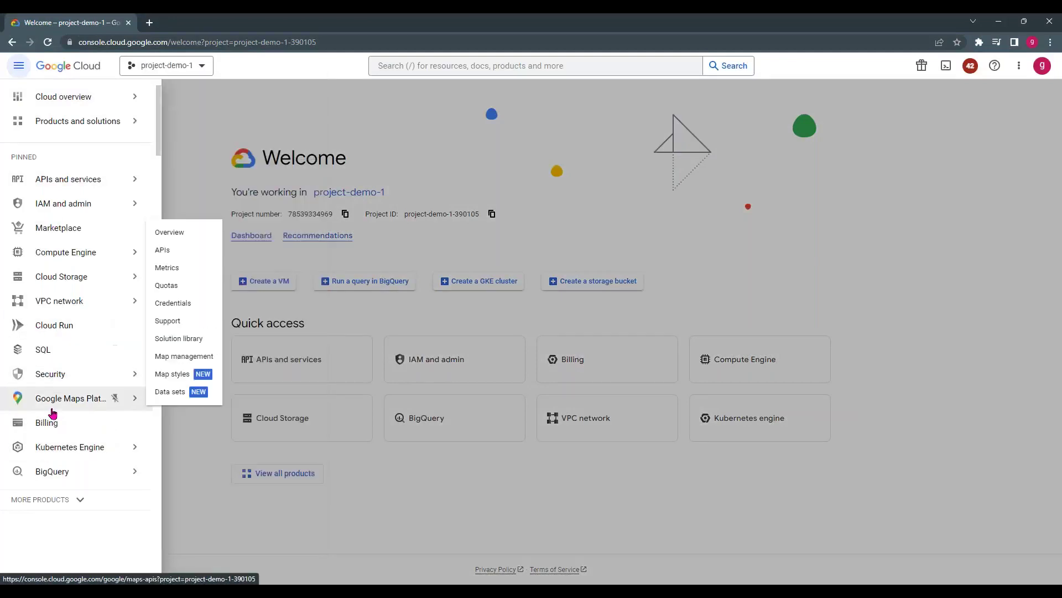
{"action": "left_click", "coordinate": [380, 100]}
Search the console for Kubernetes products and documentation, and clear the search.
{"action": "left_click", "coordinate": [408, 67]}
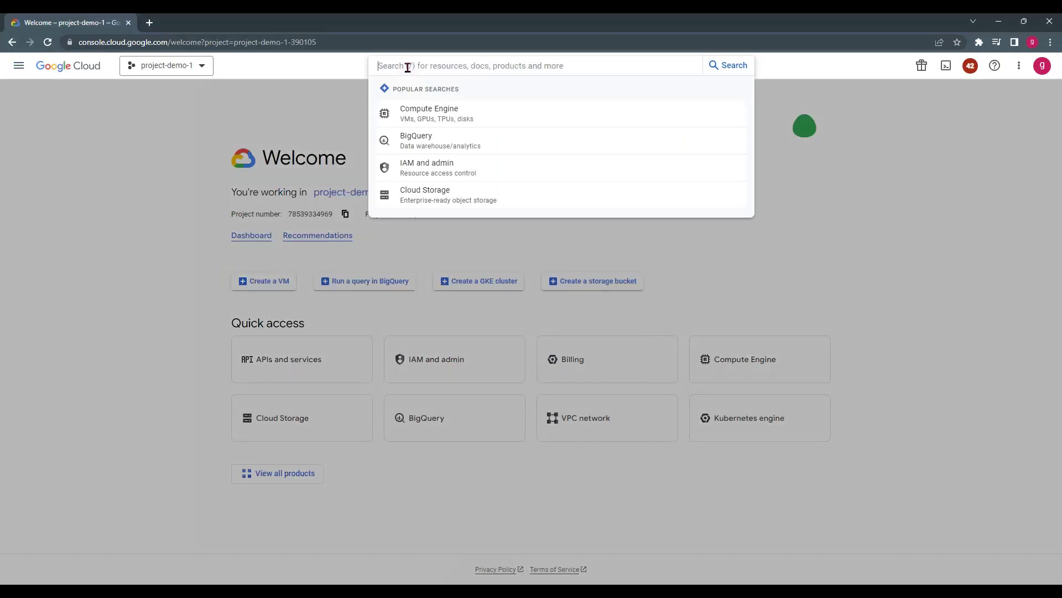
{"action": "type", "text": "kubernet"}
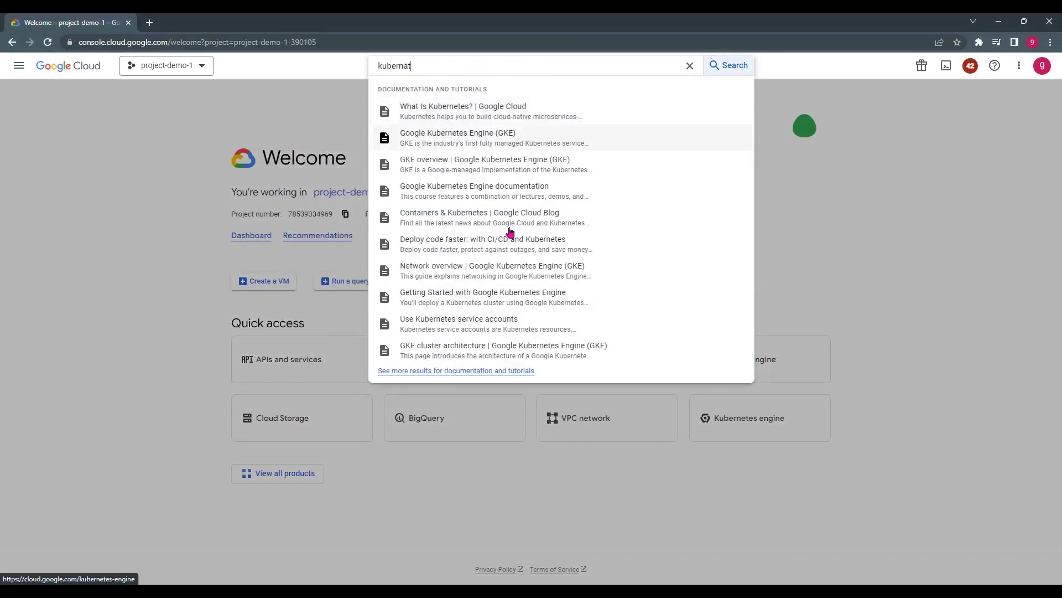
{"action": "key", "text": "BackSpace"}
{"action": "key", "text": "BackSpace"}
{"action": "key", "text": "BackSpace"}
{"action": "key", "text": "BackSpace"}
{"action": "key", "text": "BackSpace"}
{"action": "key", "text": "BackSpace"}
{"action": "key", "text": "BackSpace"}
{"action": "key", "text": "BackSpace"}
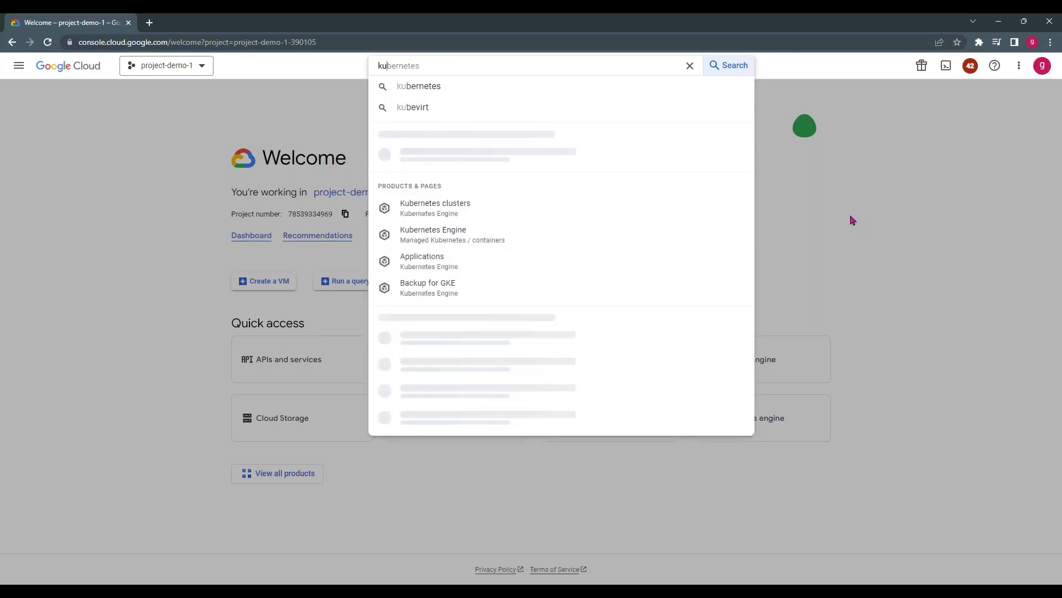
{"action": "key", "text": "Escape"}
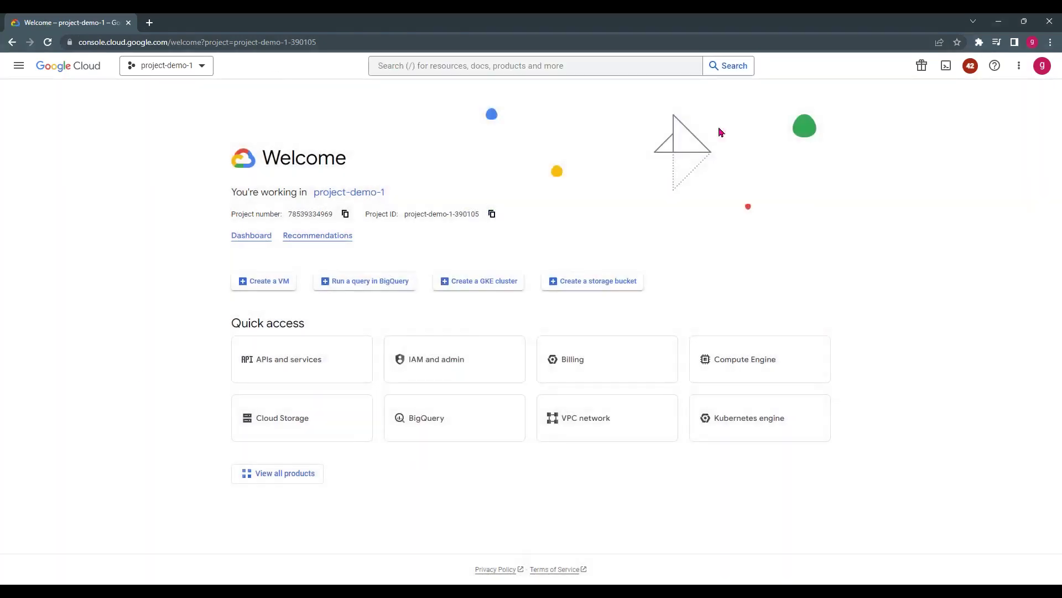
Start Cloud Shell for project-demo-1, enlarge its terminal to view the prompt, and shrink it back to its header.
{"action": "left_click", "coordinate": [945, 67]}
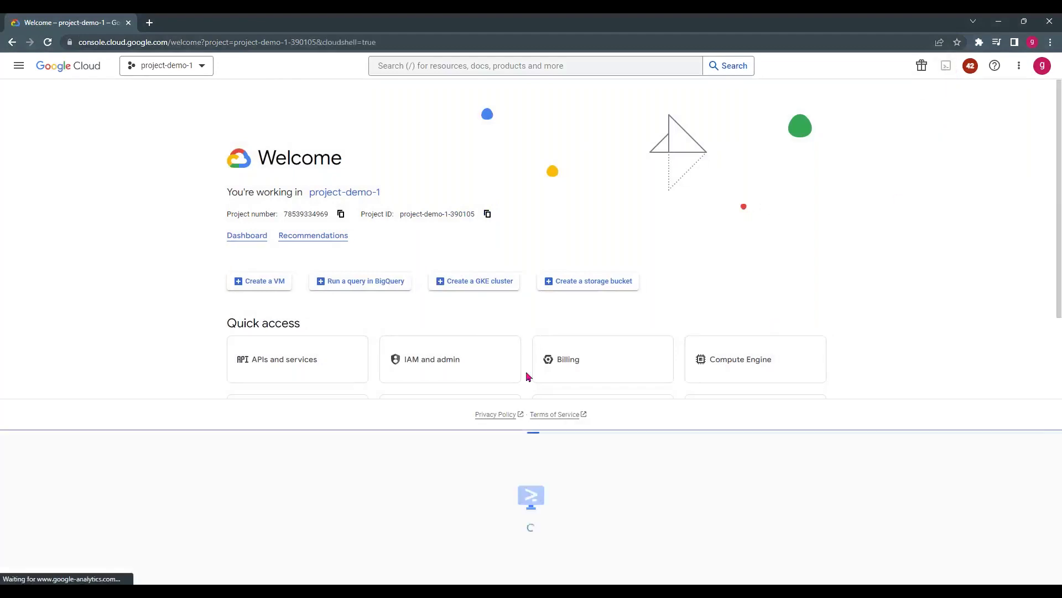
{"action": "left_click_drag", "start_coordinate": [533, 432], "coordinate": [522, 244]}
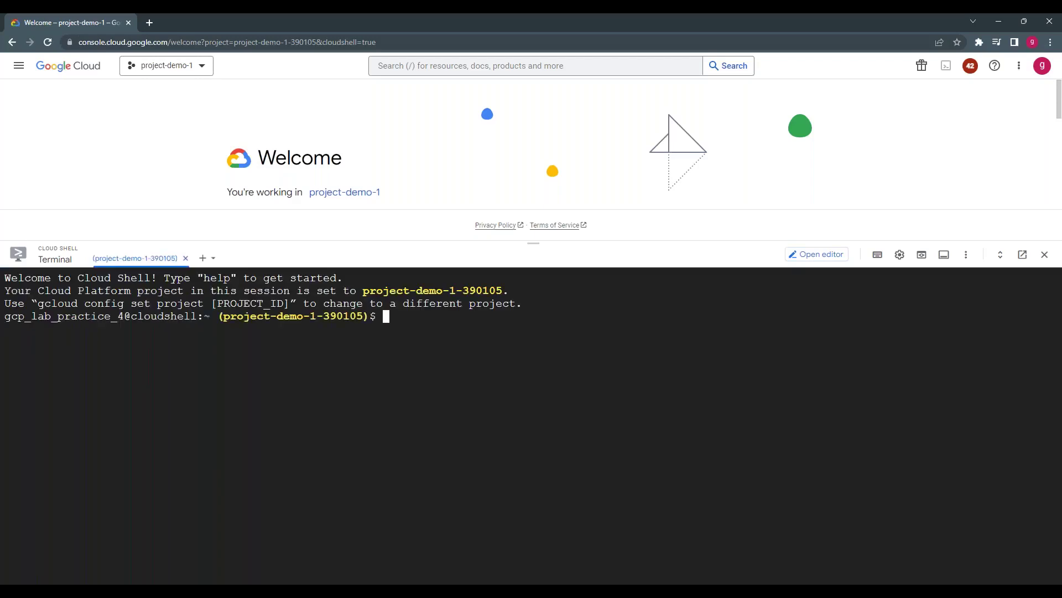
{"action": "left_click_drag", "start_coordinate": [533, 243], "coordinate": [533, 562]}
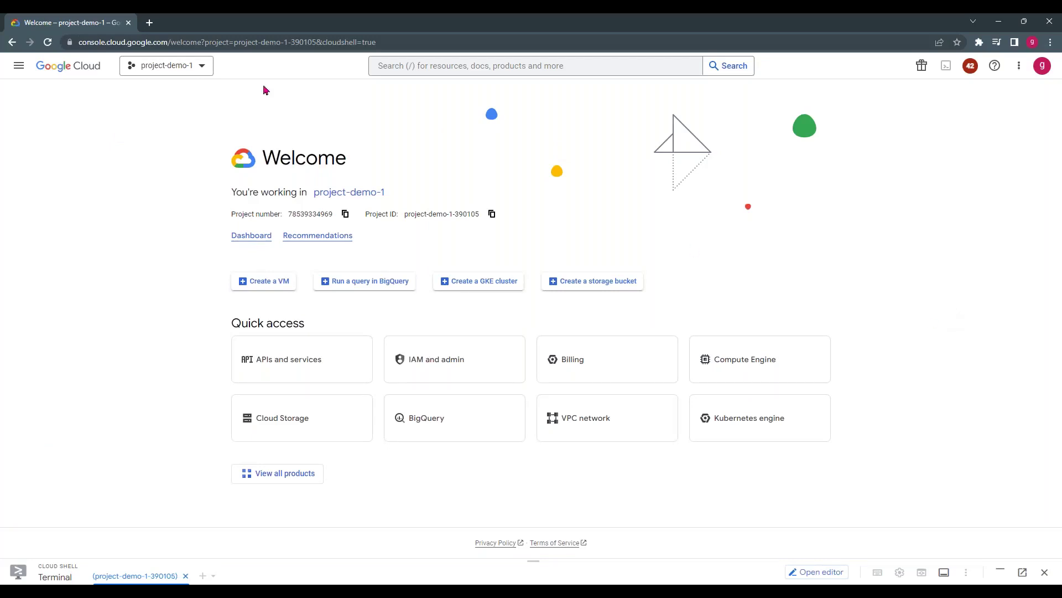
View the project list and the navigation menu's APIs and services and Security entries without opening any of them.
{"action": "left_click", "coordinate": [175, 71]}
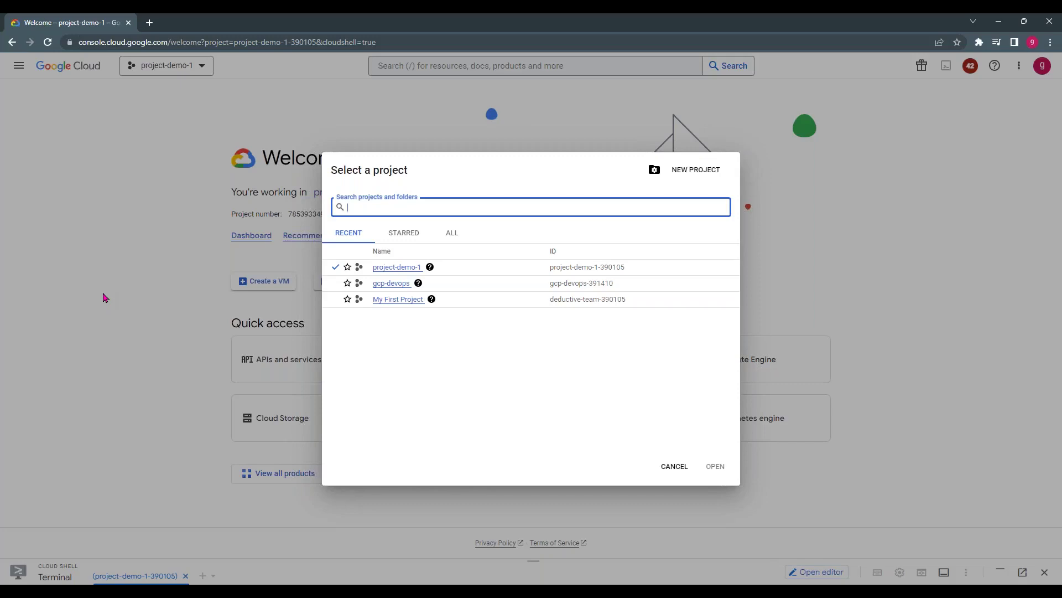
{"action": "left_click", "coordinate": [675, 466]}
{"action": "left_click", "coordinate": [18, 66]}
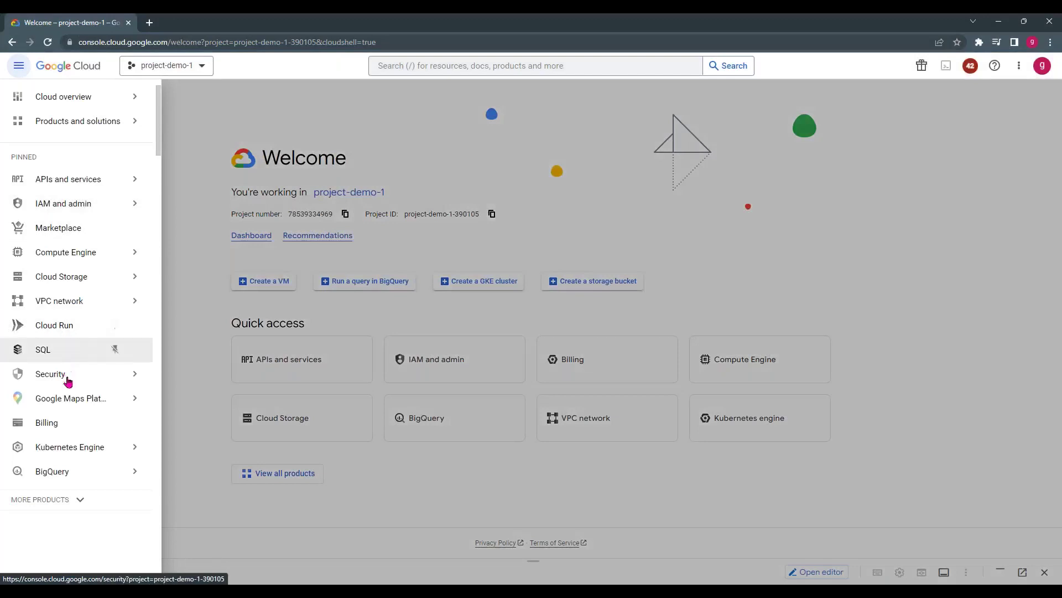
{"action": "mouse_move", "coordinate": [67, 179]}
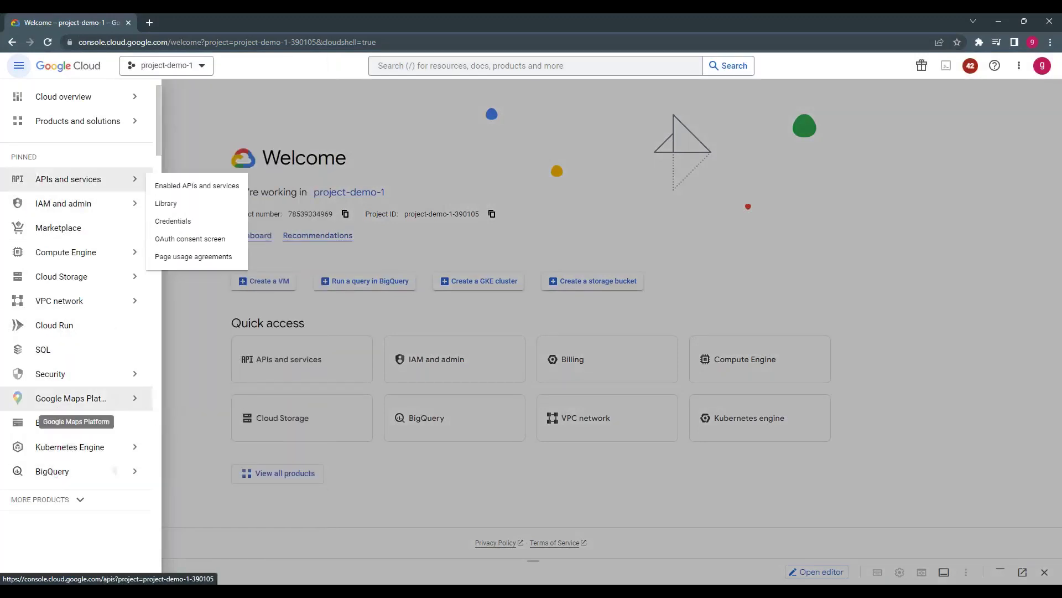
{"action": "mouse_move", "coordinate": [67, 373]}
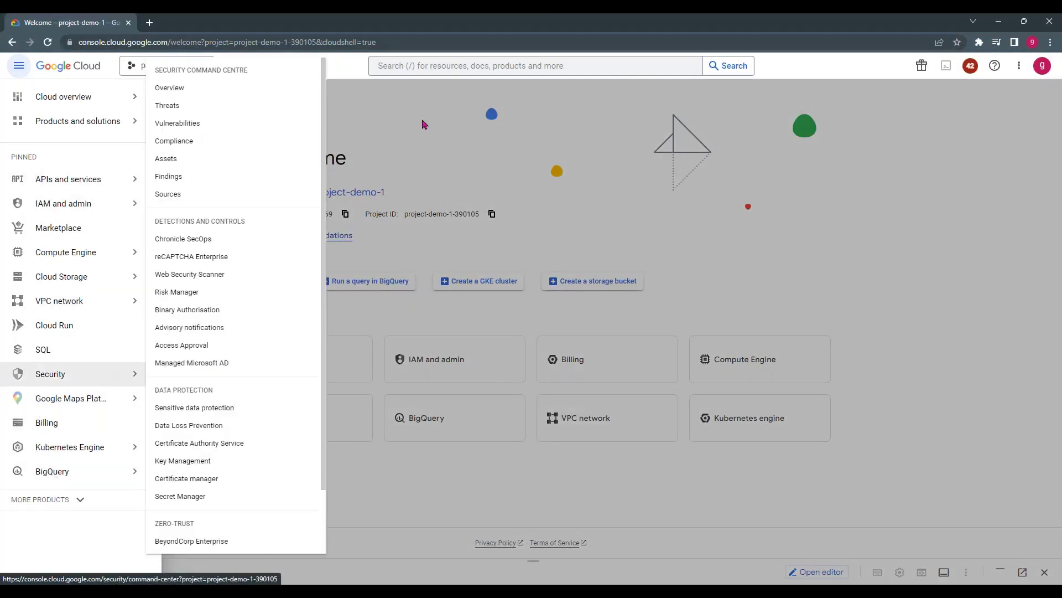
{"action": "left_click", "coordinate": [424, 123]}
Review the projects offered in the project selector and close it without switching projects.
{"action": "left_click", "coordinate": [184, 70]}
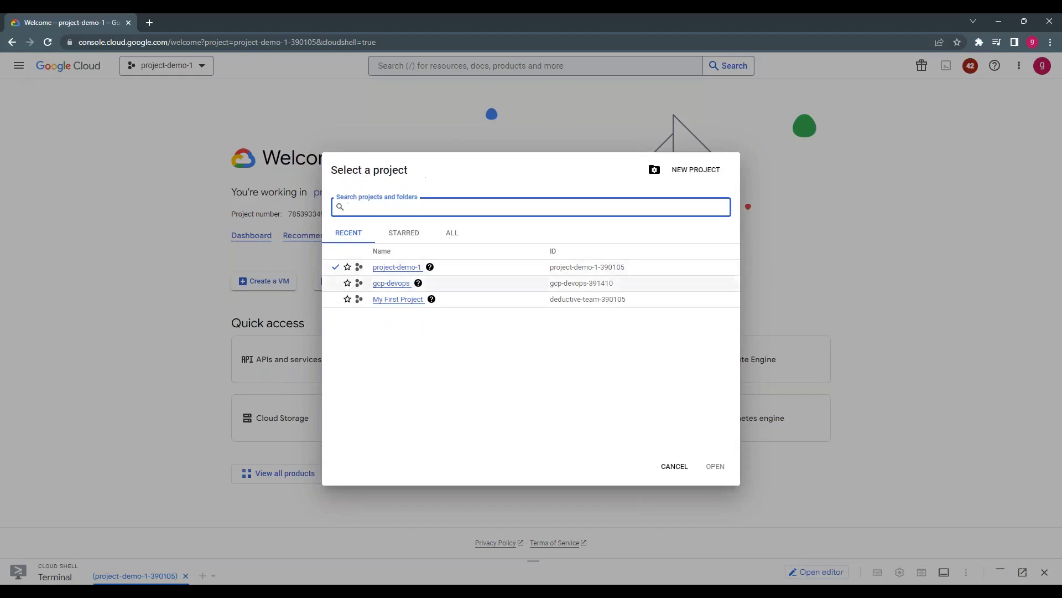
{"action": "double_click", "coordinate": [387, 170]}
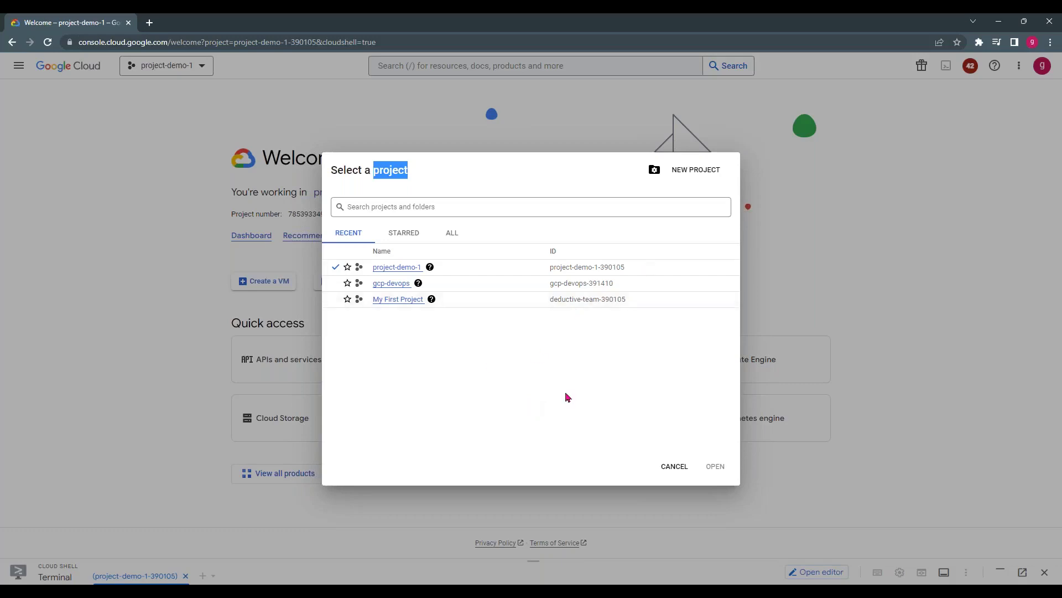
{"action": "left_click", "coordinate": [673, 466]}
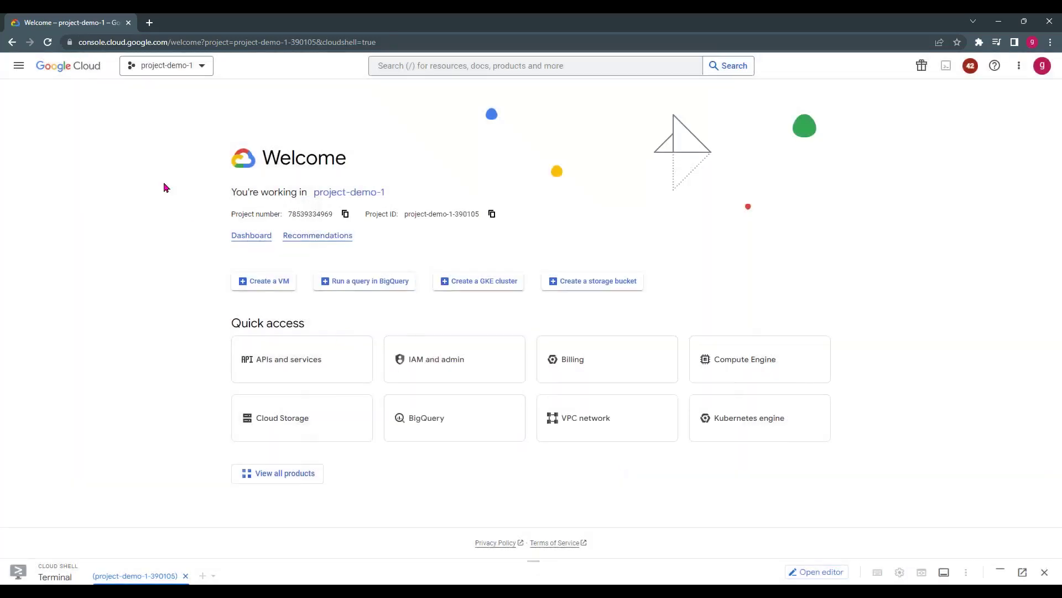
View the recent and popular searches of the console, and enlarge the Cloud Shell terminal to most of the page height.
{"action": "left_click", "coordinate": [424, 73]}
{"action": "left_click", "coordinate": [192, 103]}
{"action": "left_click", "coordinate": [436, 67]}
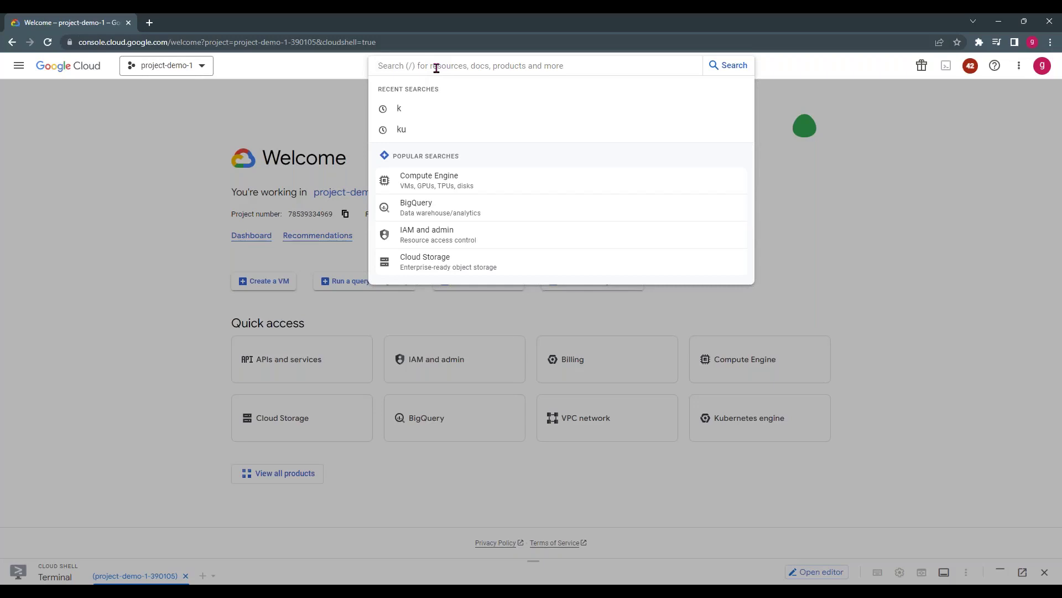
{"action": "left_click", "coordinate": [177, 153]}
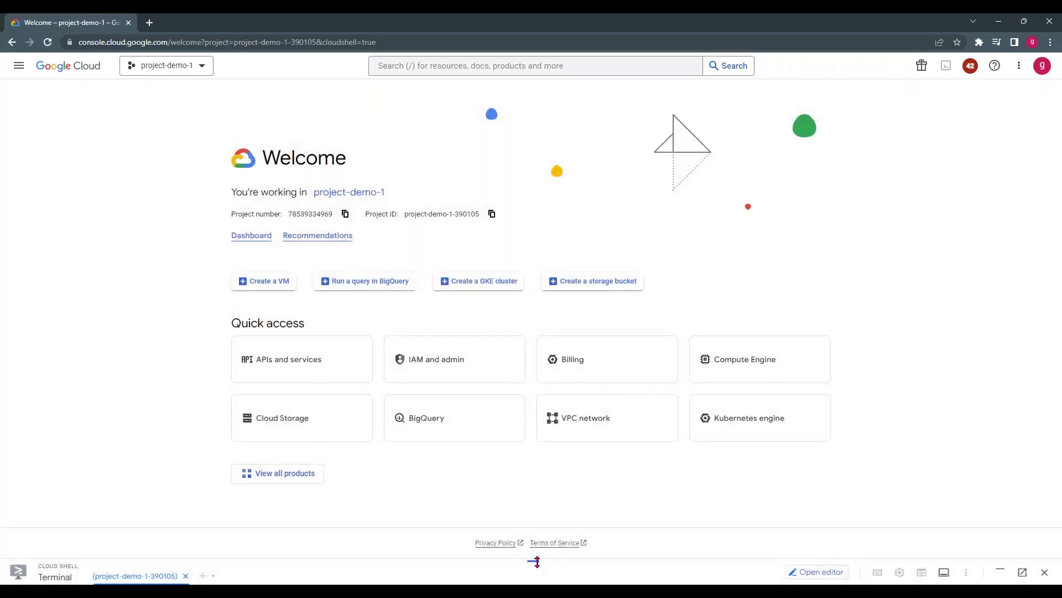
{"action": "left_click_drag", "start_coordinate": [534, 559], "coordinate": [532, 207]}
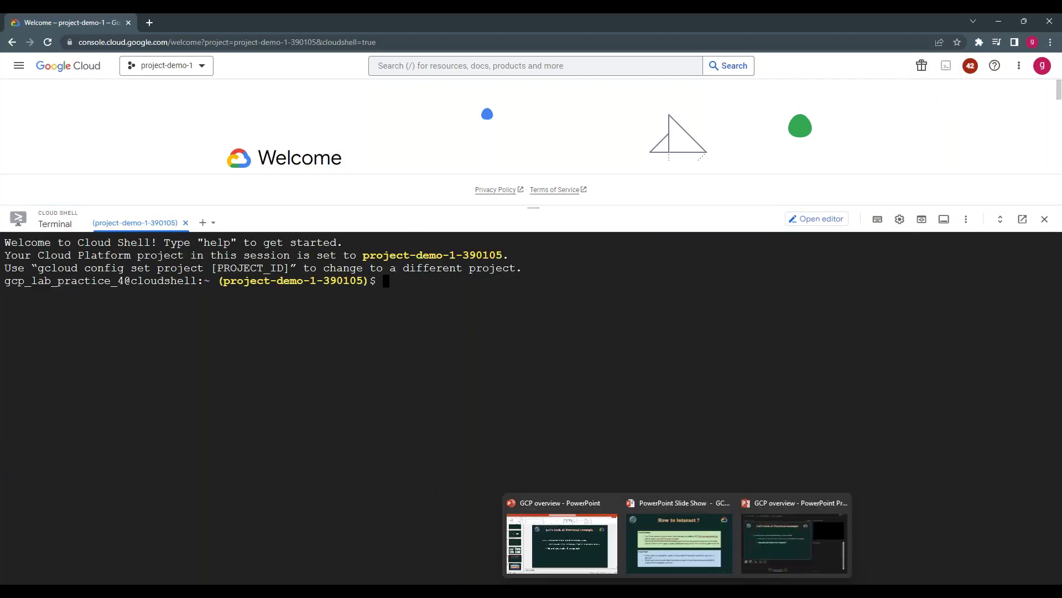
Switch to the PowerPoint slide show and underline in red the Cloud Console's browser access and its tasks through configuring networking.
{"action": "left_click", "coordinate": [679, 534]}
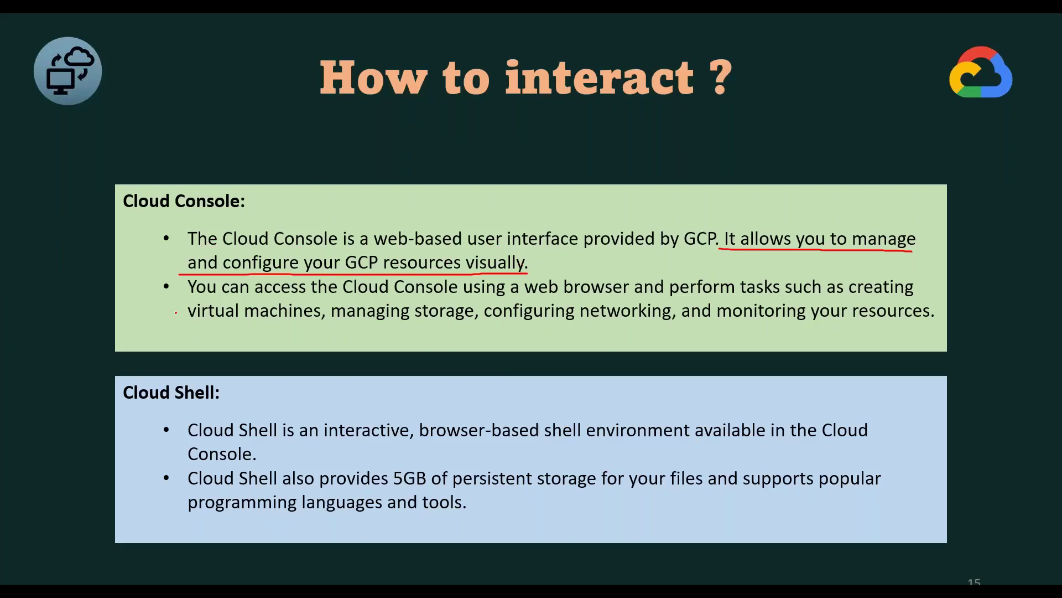
{"action": "left_click_drag", "start_coordinate": [350, 301], "coordinate": [910, 300]}
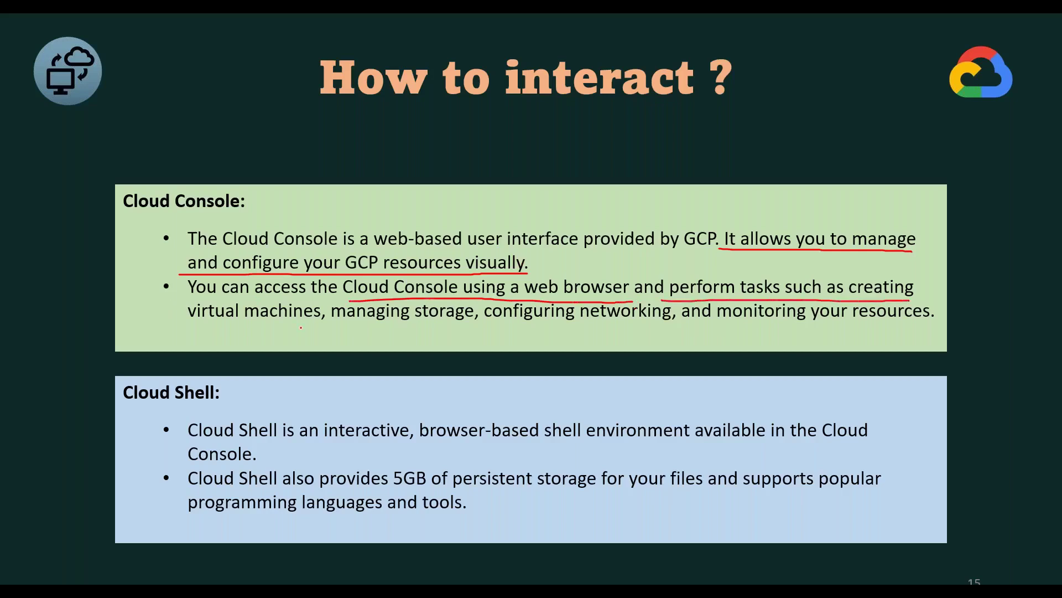
{"action": "left_click_drag", "start_coordinate": [154, 329], "coordinate": [634, 328]}
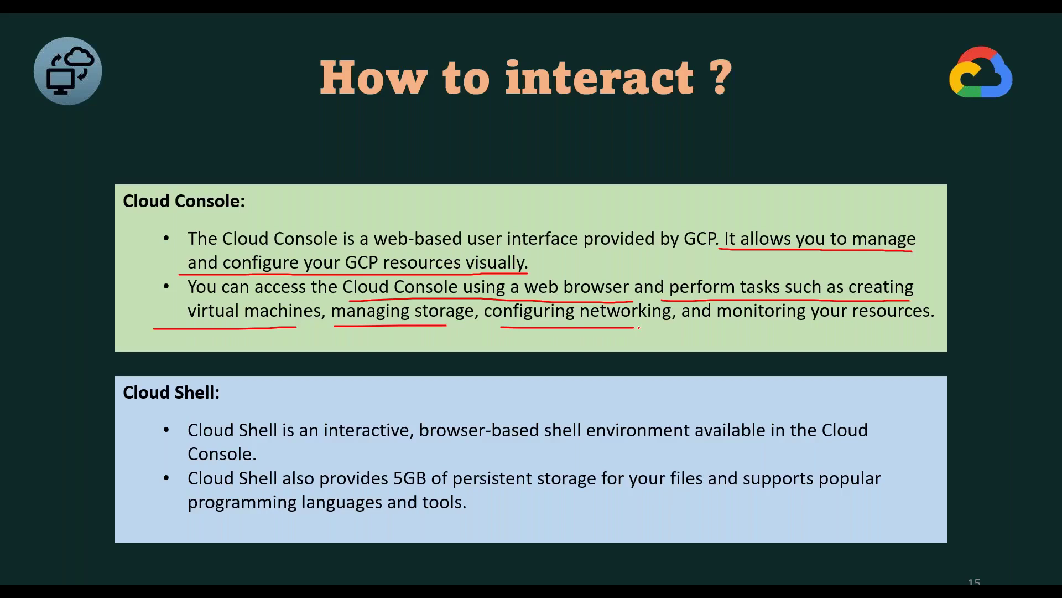